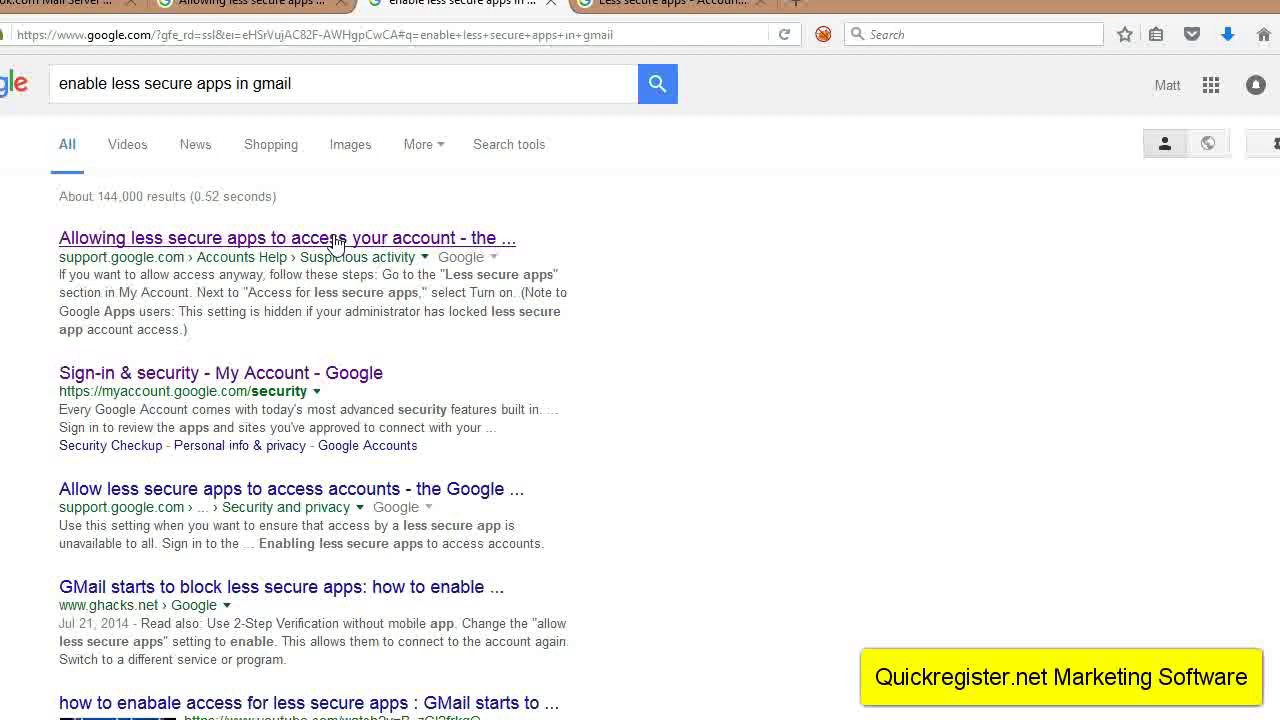
Search Google for 'enable less secure apps in gmail'
{"action": "left_click", "coordinate": [318, 240]}
{"action": "left_click", "coordinate": [70, 90]}
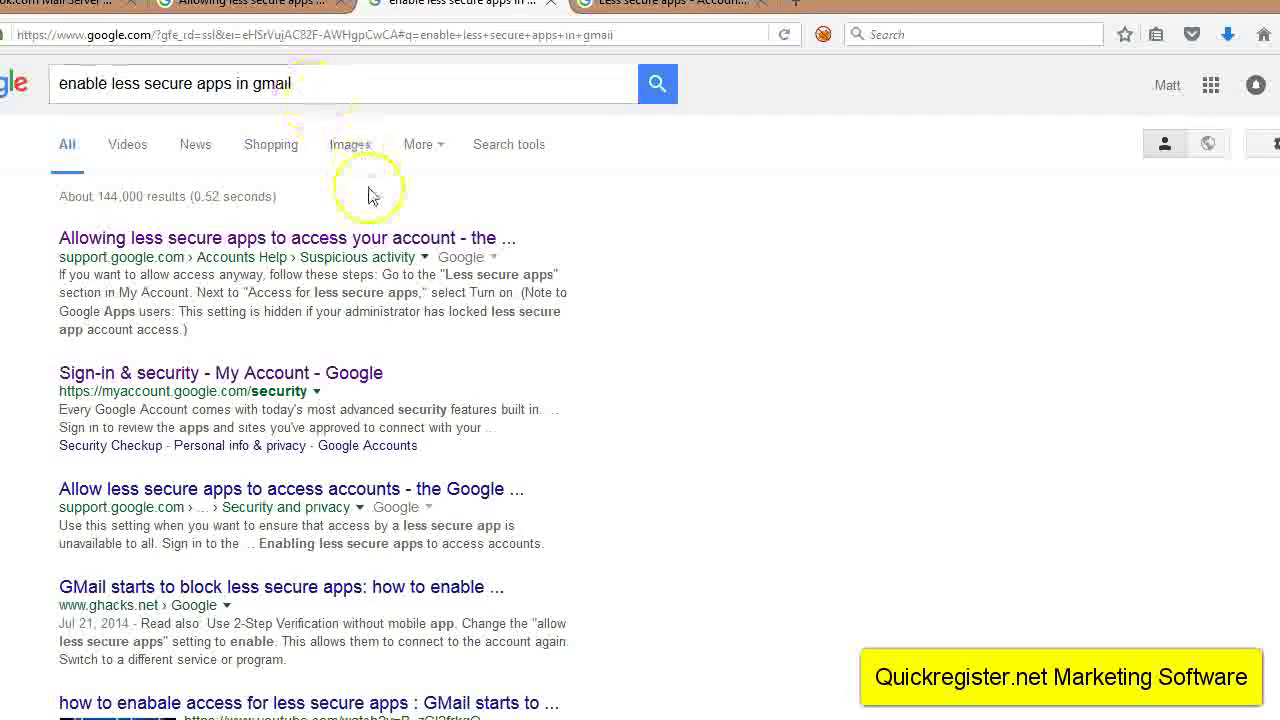
Open the 'Allowing less secure apps' help article and turn on access for less secure apps
{"action": "left_click", "coordinate": [394, 240]}
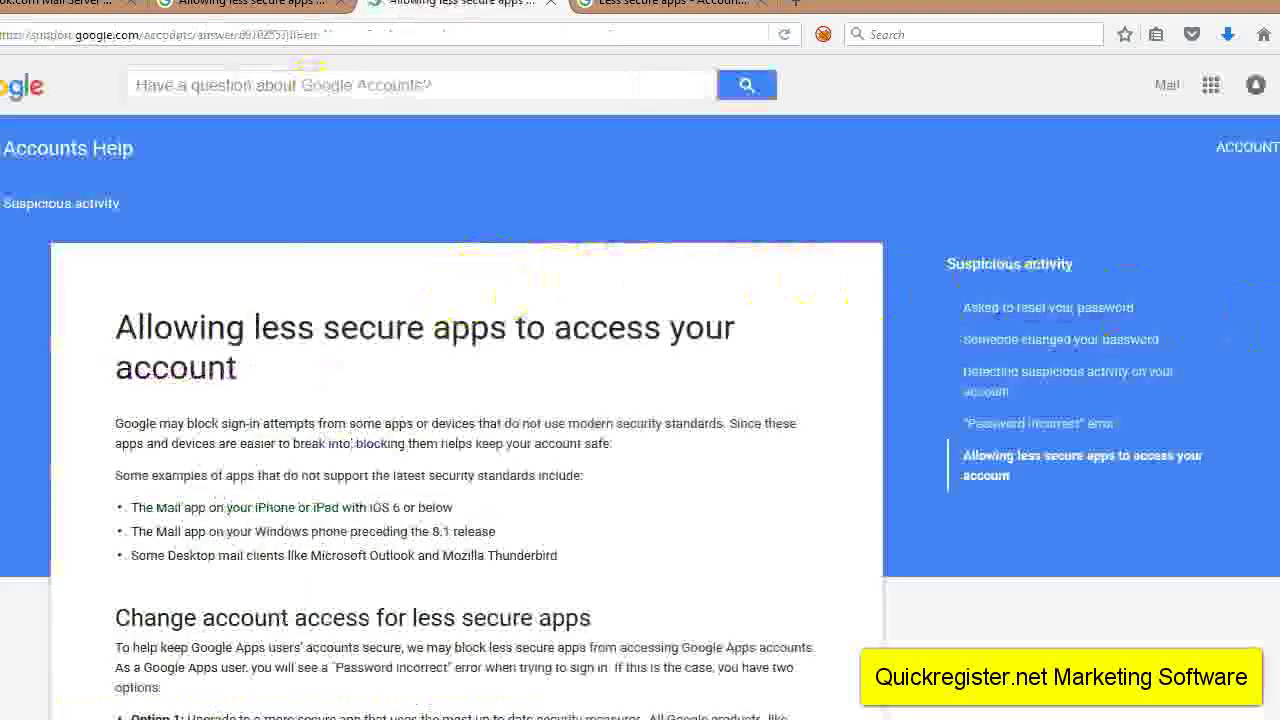
{"action": "scroll", "coordinate": [600, 400], "scroll_direction": "down", "scroll_amount": 3}
{"action": "scroll", "coordinate": [281, 565], "scroll_direction": "down", "scroll_amount": 1}
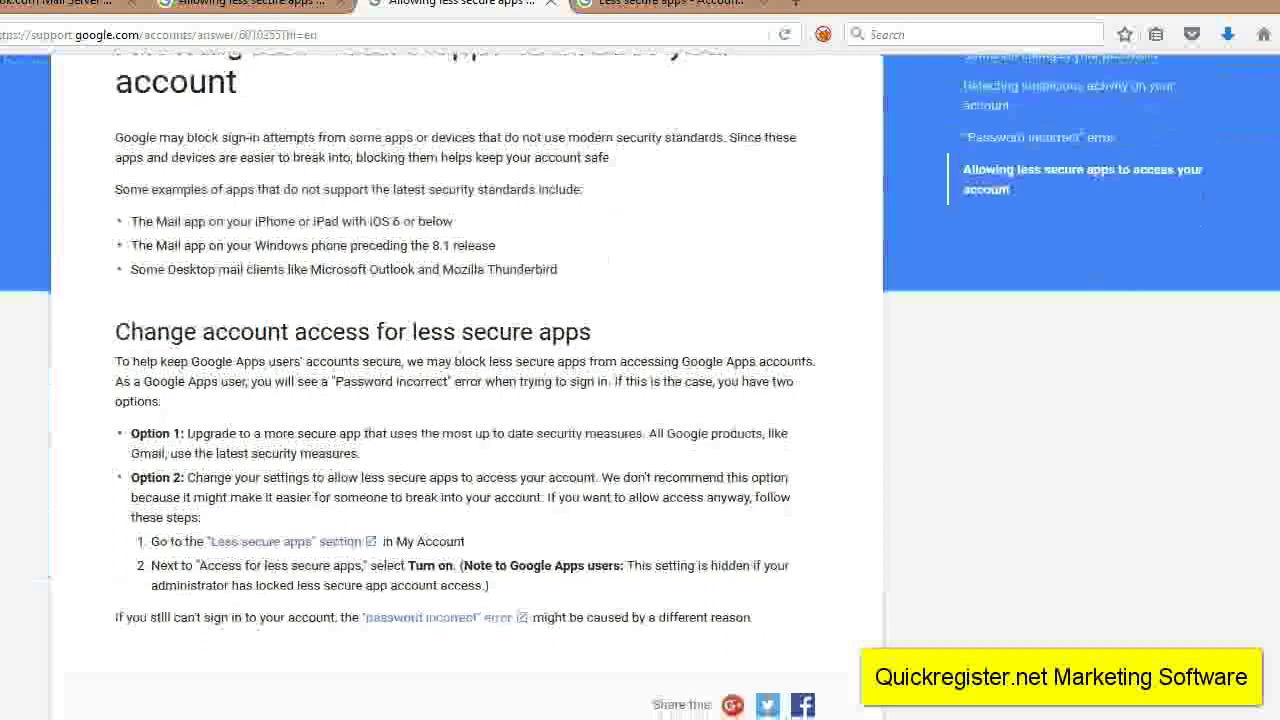
{"action": "left_click", "coordinate": [262, 543]}
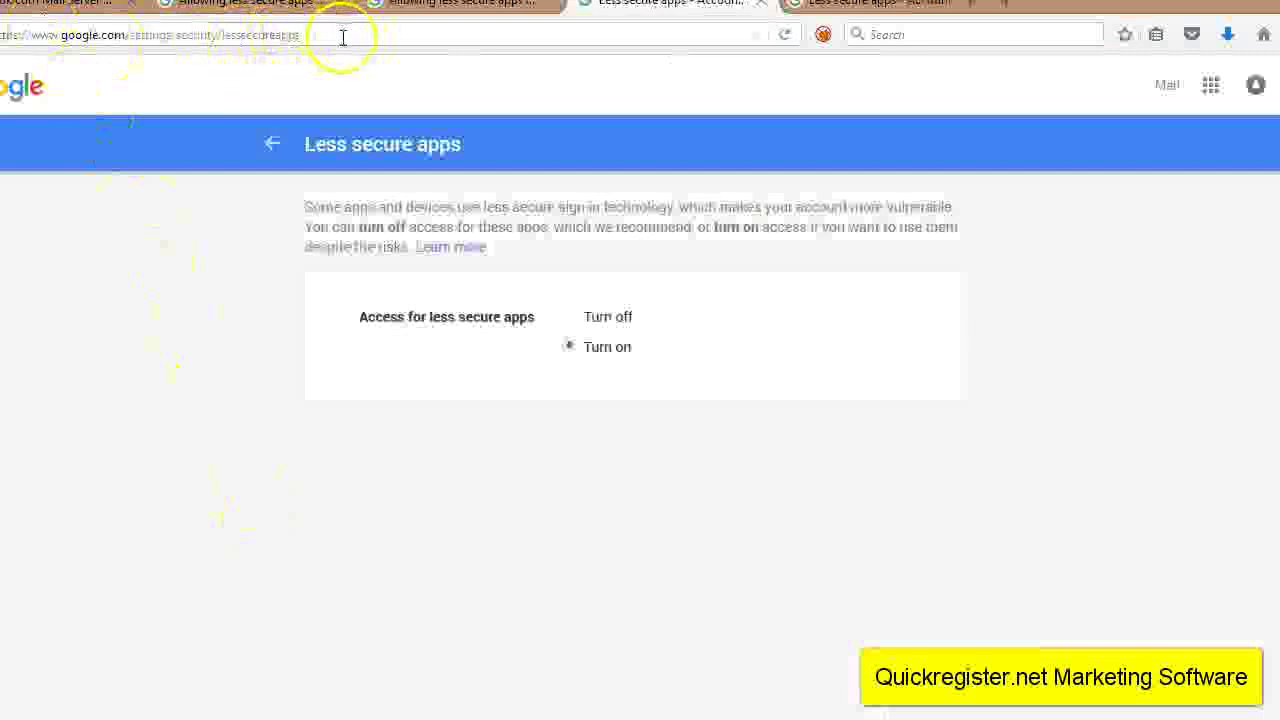
{"action": "left_click", "coordinate": [567, 318]}
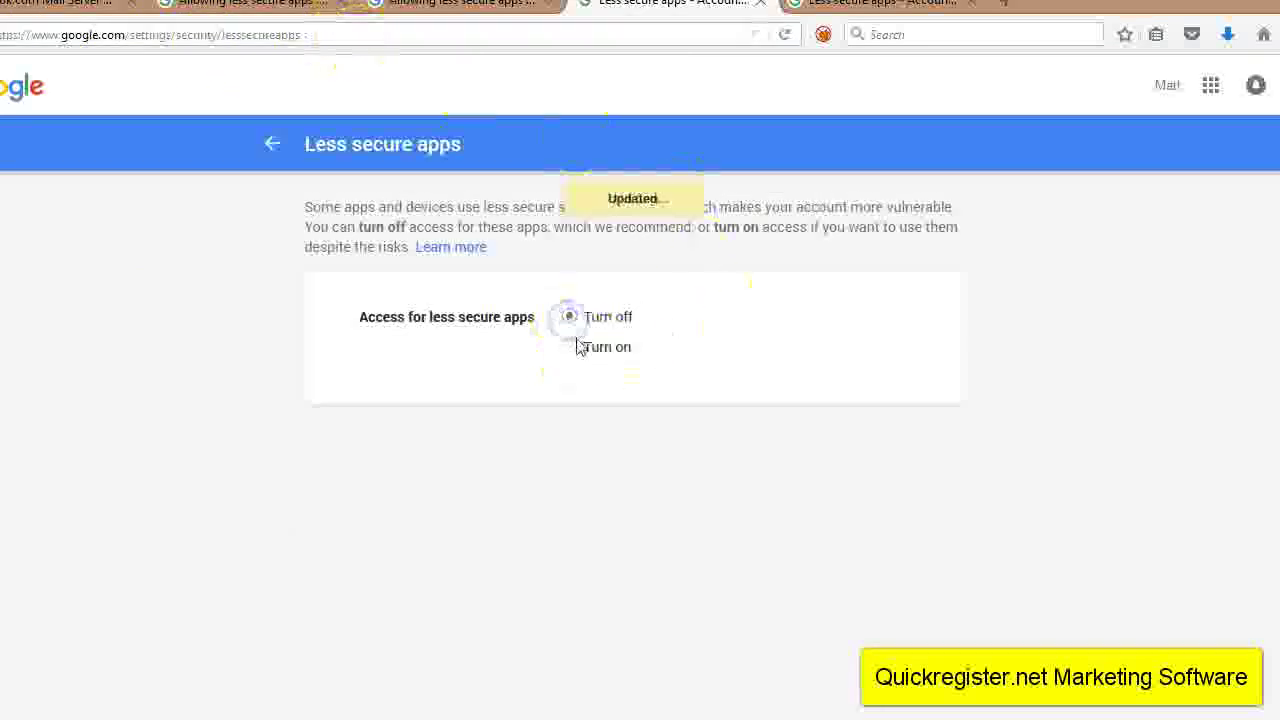
{"action": "left_click", "coordinate": [570, 347]}
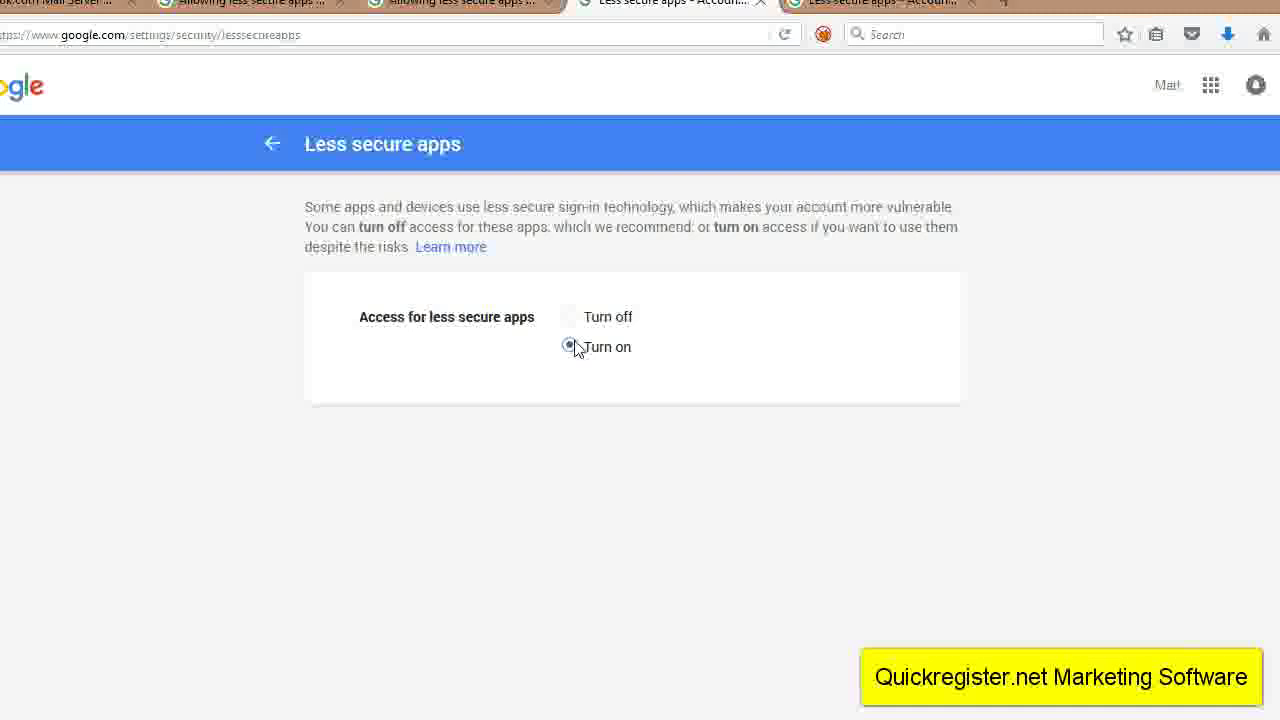
Go back to the help article, reopen the Less secure apps page and confirm access is on
{"action": "left_click", "coordinate": [287, 12]}
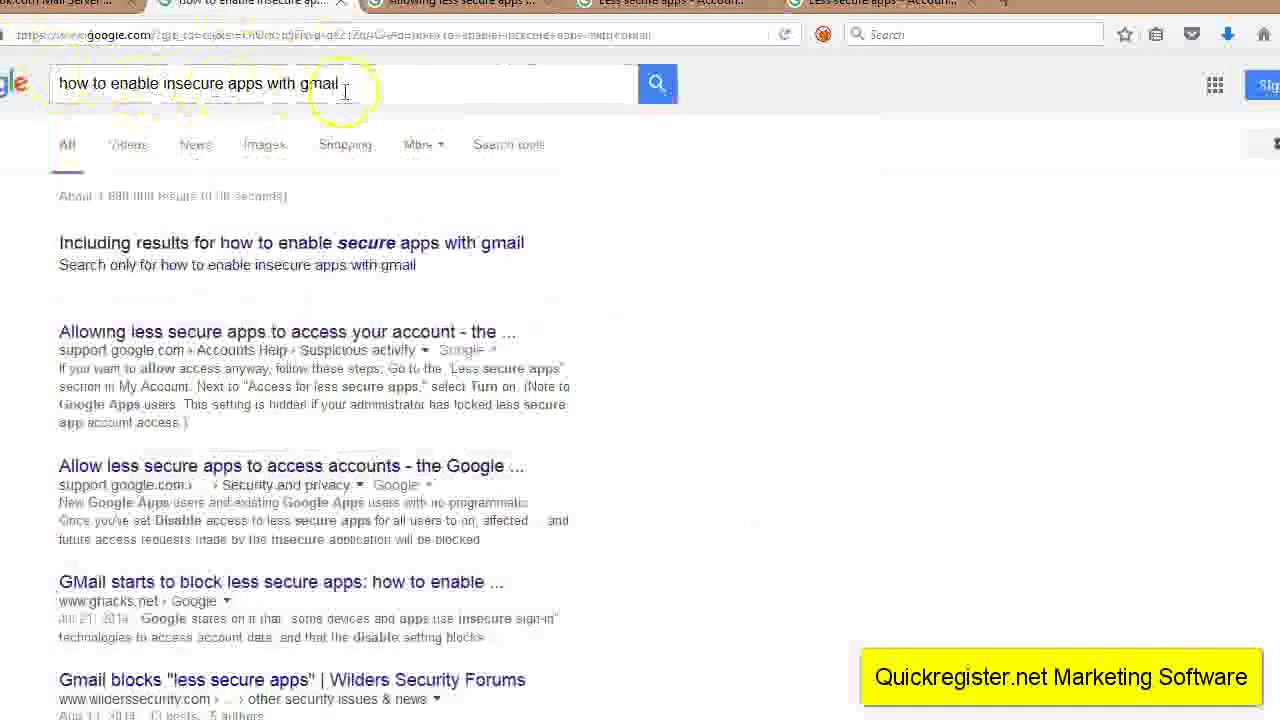
{"action": "left_click", "coordinate": [422, 331]}
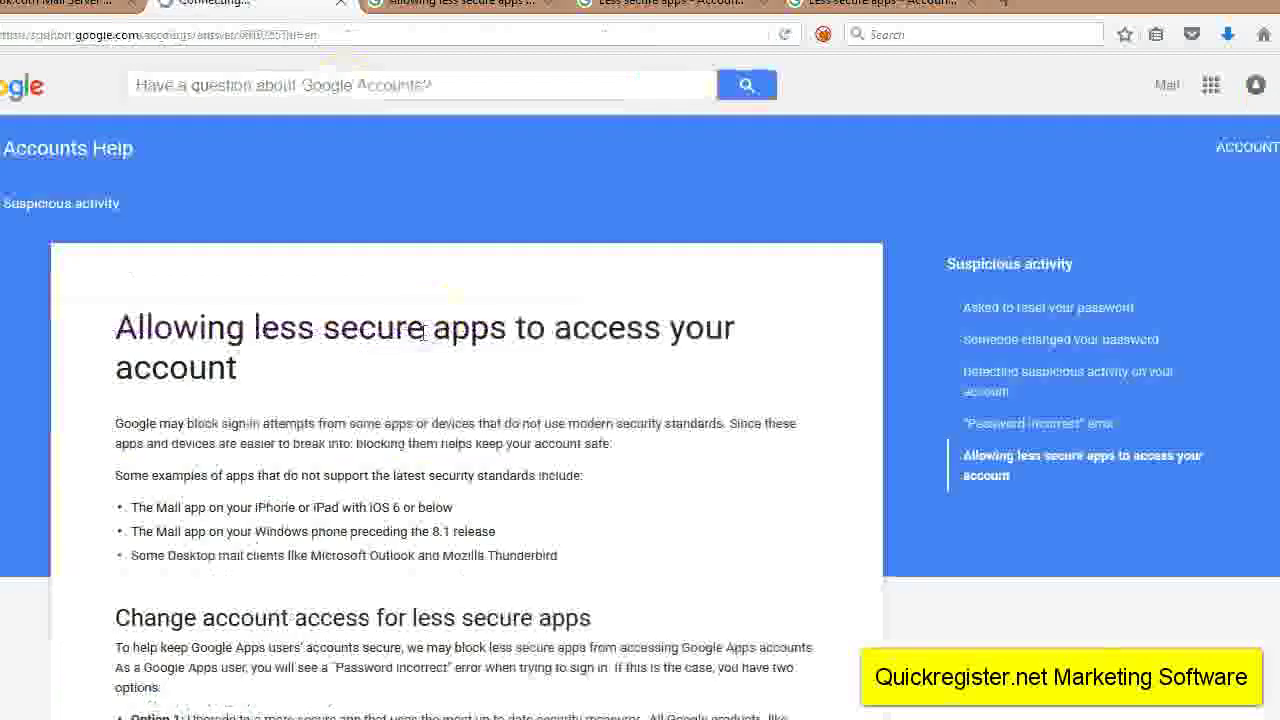
{"action": "scroll", "coordinate": [450, 330], "scroll_direction": "down", "scroll_amount": 5}
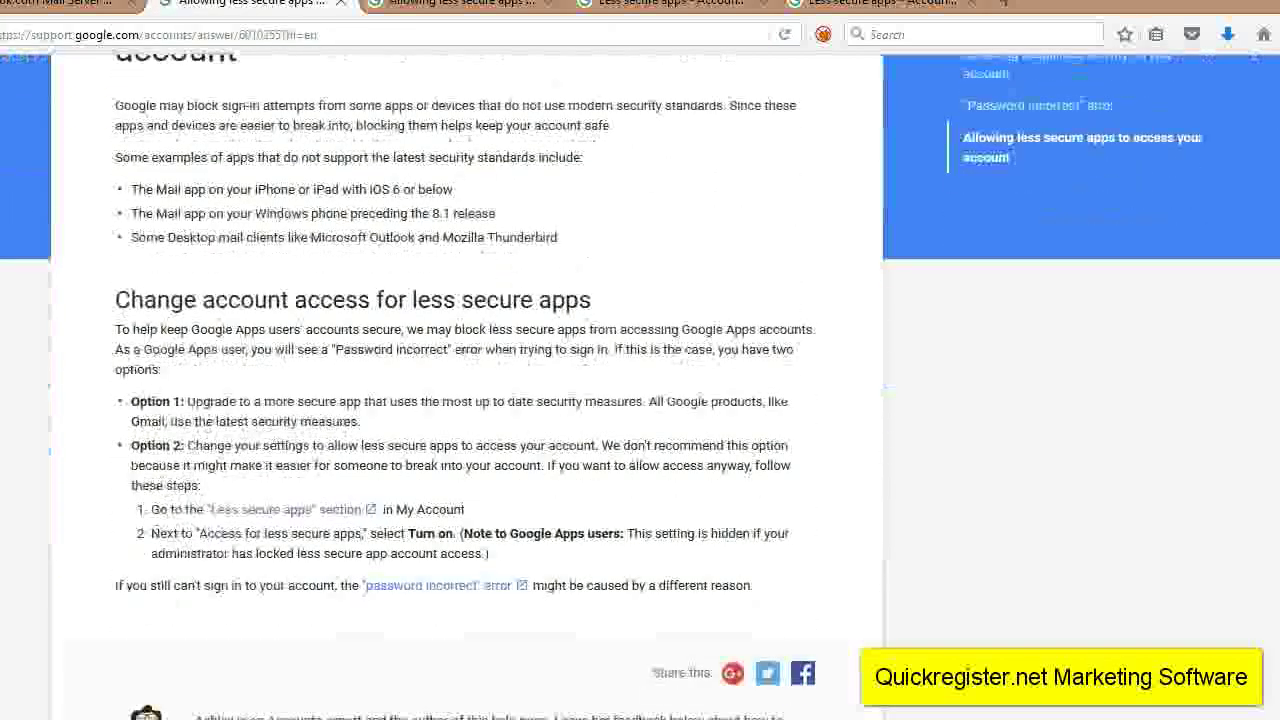
{"action": "left_click", "coordinate": [280, 518]}
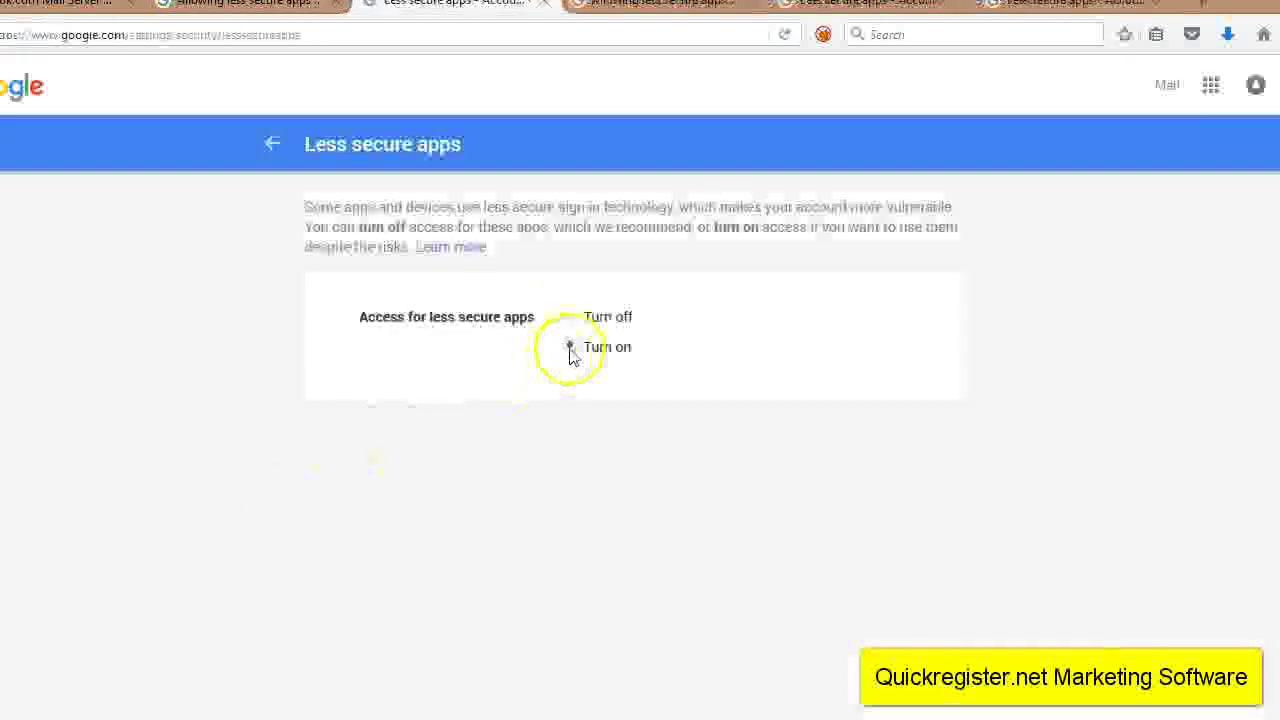
{"action": "left_click", "coordinate": [571, 354]}
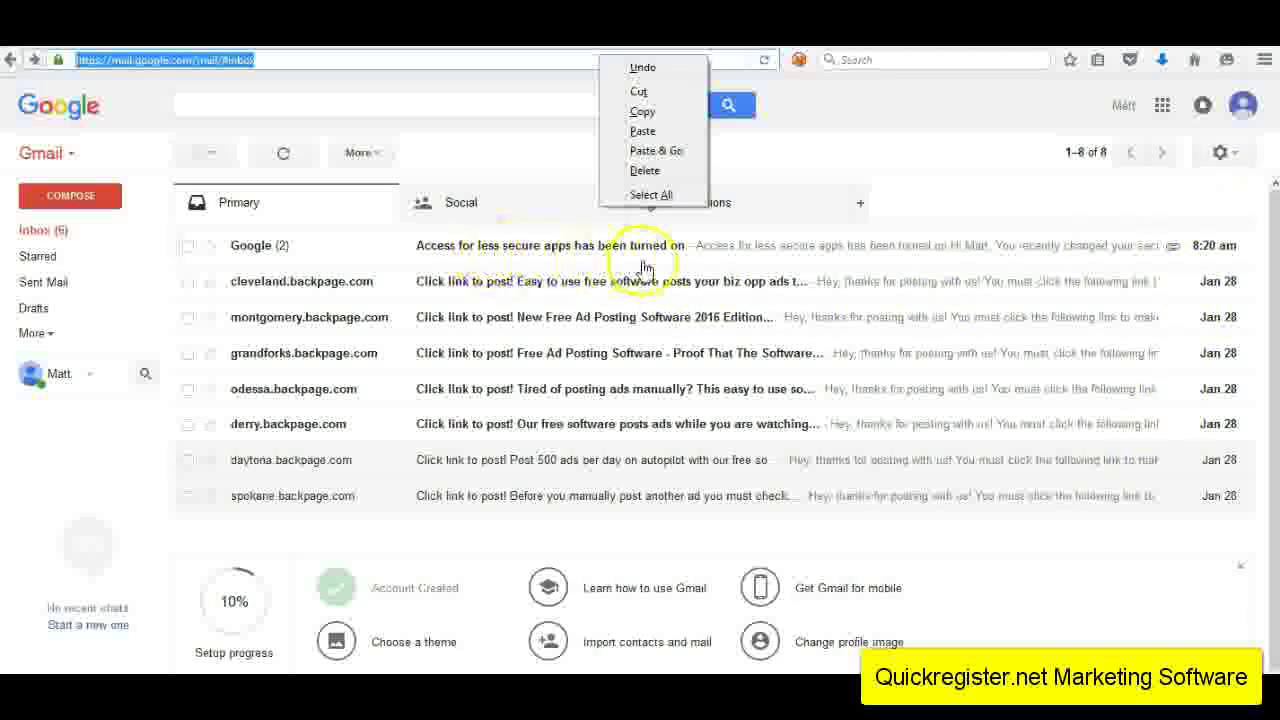
Select 'Enable POP for all mail' under Forwarding and POP/IMAP in Gmail settings and save changes
{"action": "left_click", "coordinate": [1234, 160]}
{"action": "left_click", "coordinate": [1234, 162]}
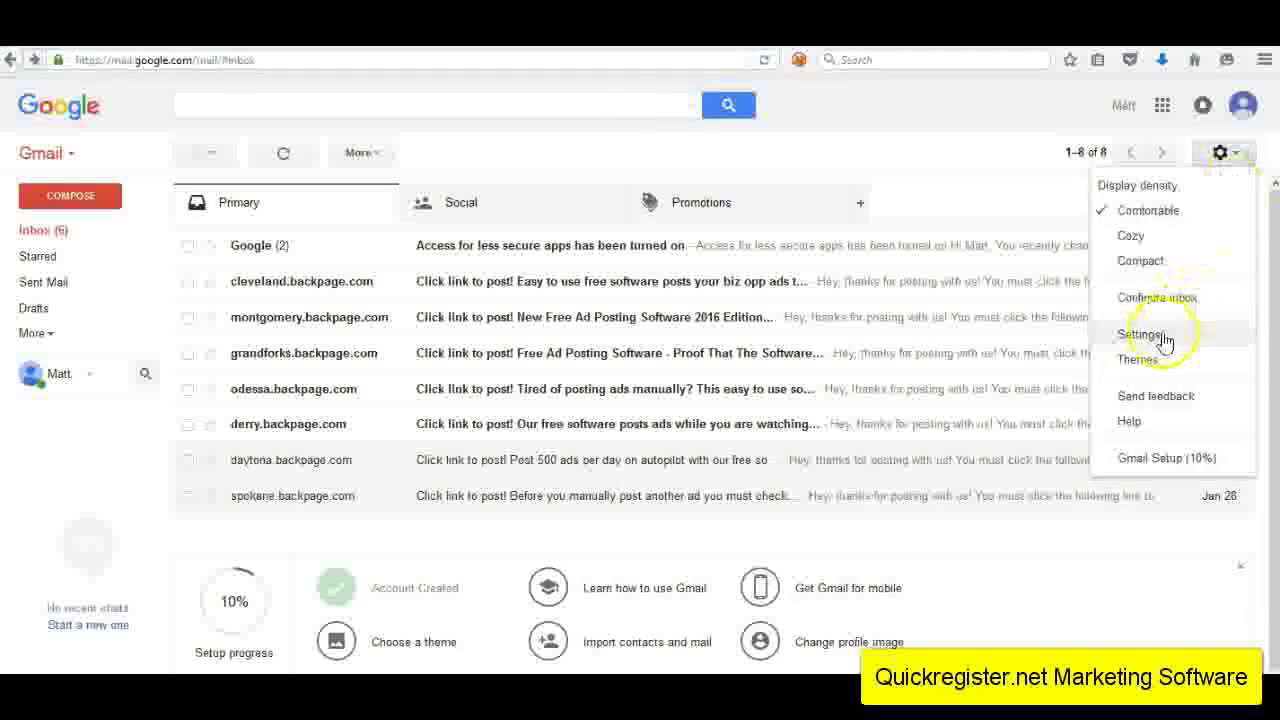
{"action": "left_click", "coordinate": [1163, 338]}
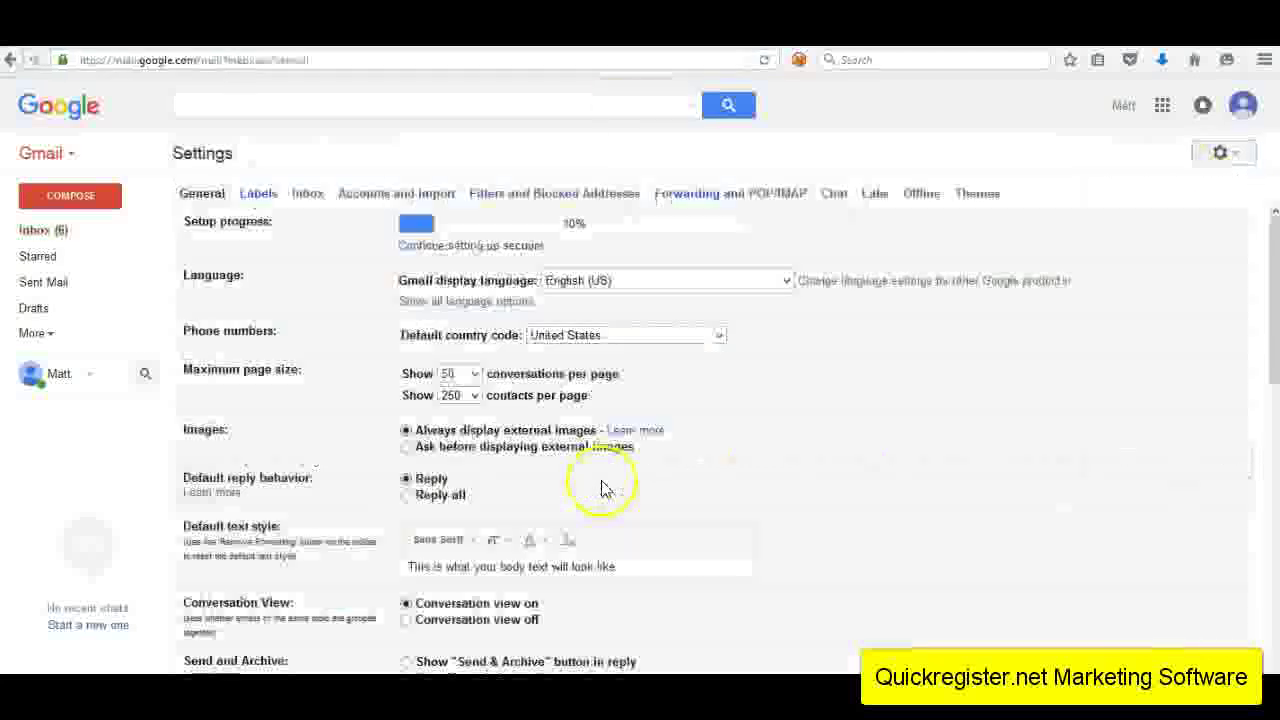
{"action": "left_click", "coordinate": [725, 205]}
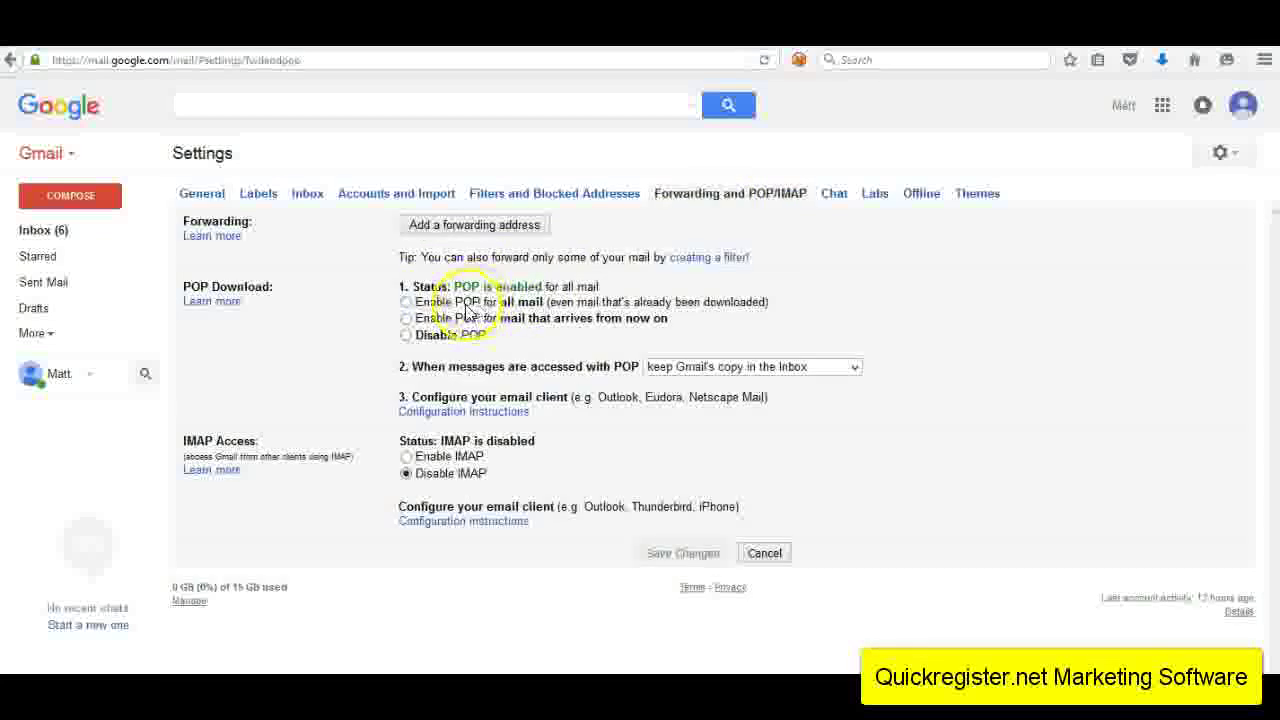
{"action": "left_click", "coordinate": [406, 303]}
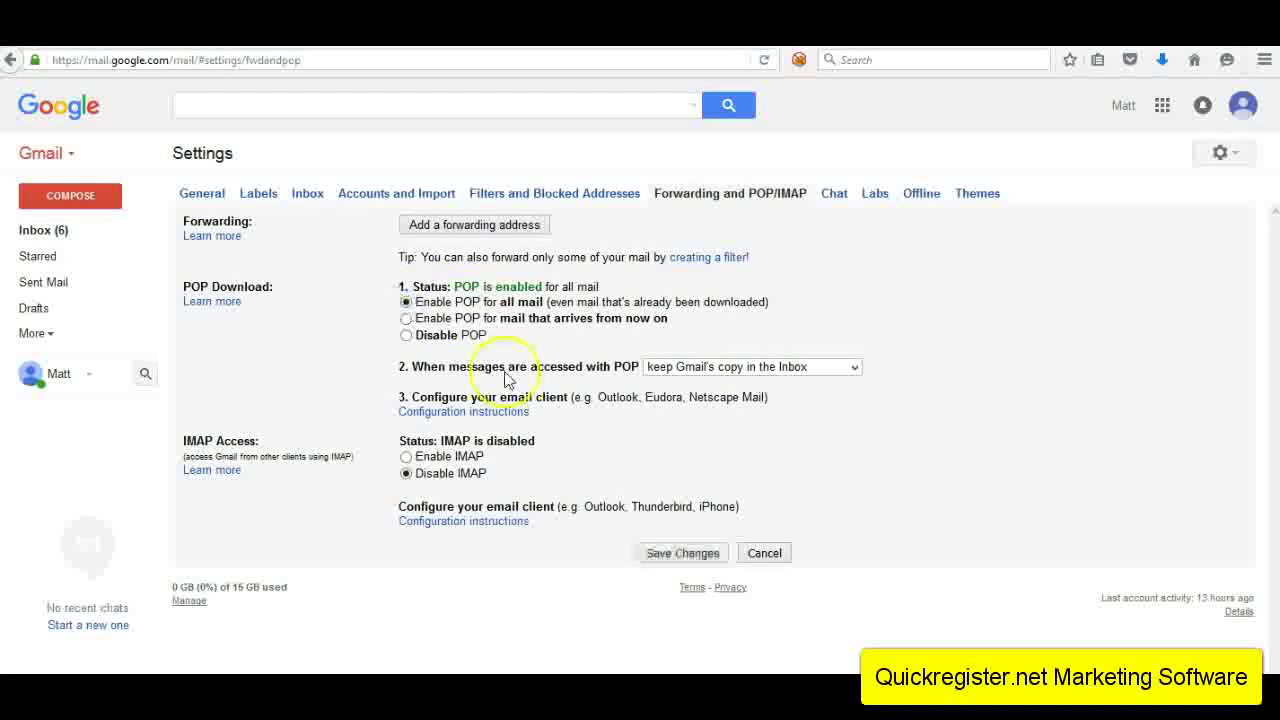
{"action": "left_click", "coordinate": [680, 553]}
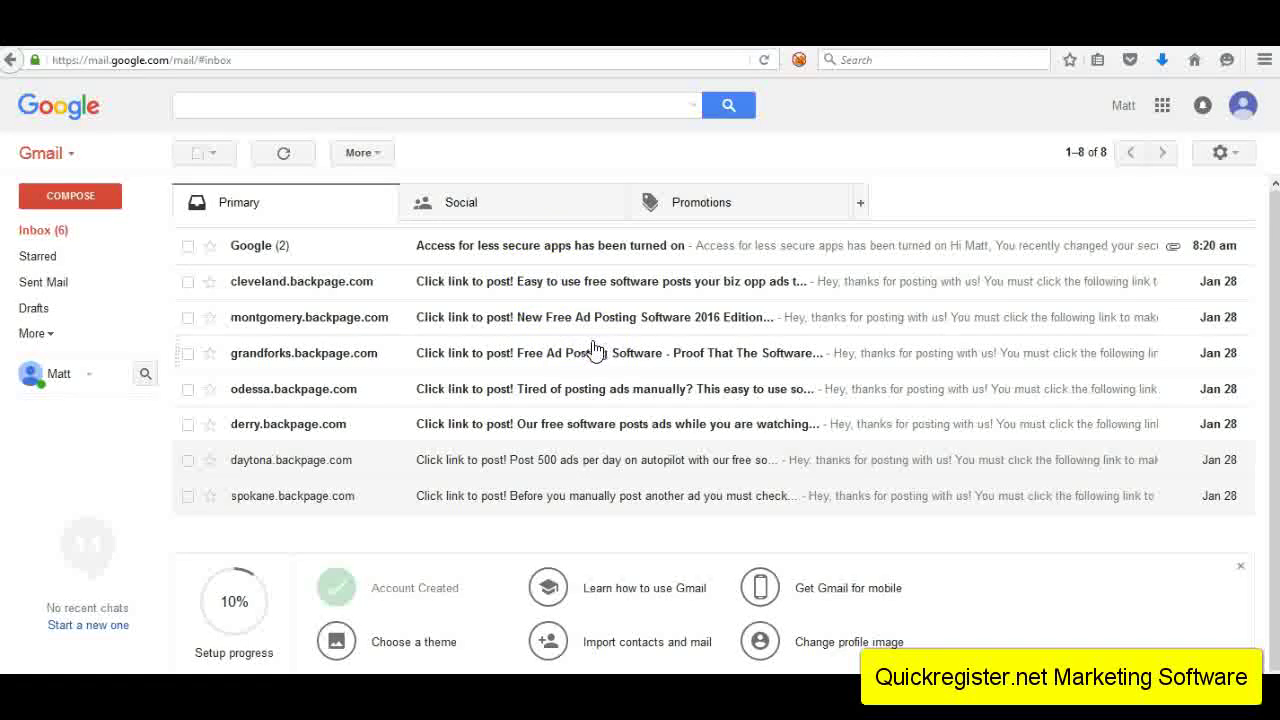
Re-select 'Enable POP for all mail' in Gmail's Forwarding and POP/IMAP settings and save again
{"action": "left_click", "coordinate": [1237, 155]}
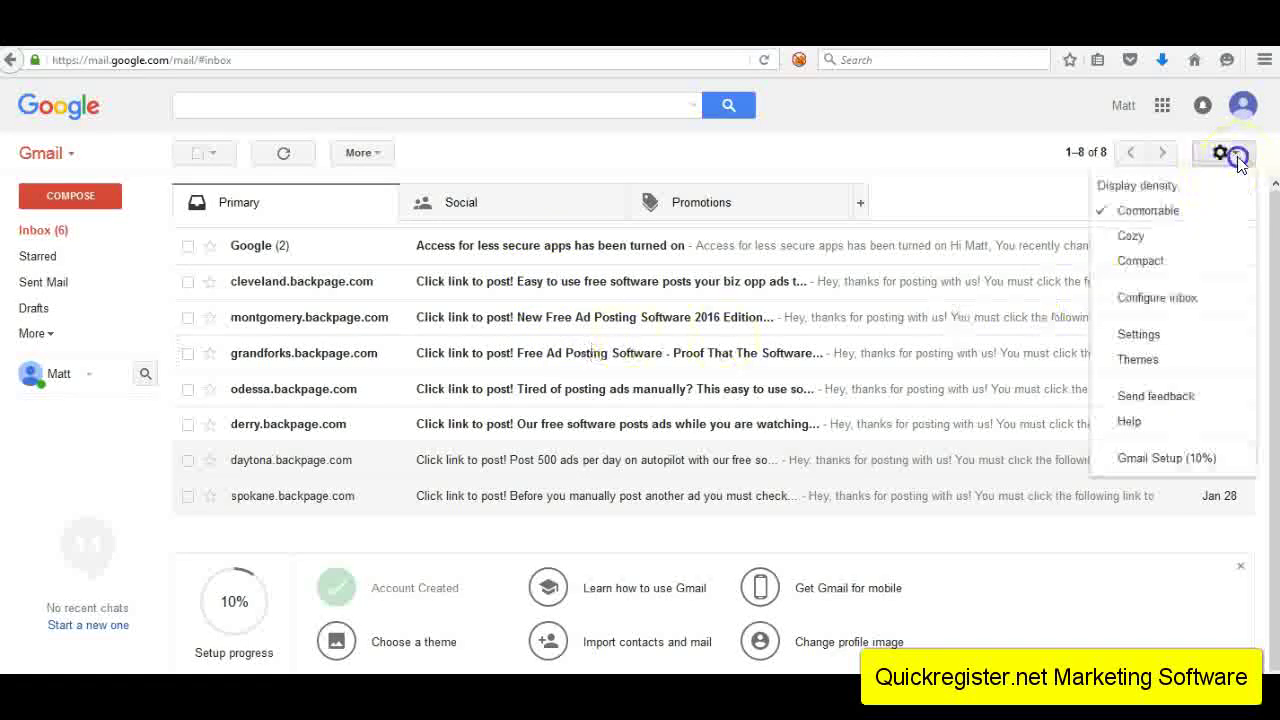
{"action": "left_click", "coordinate": [1140, 335]}
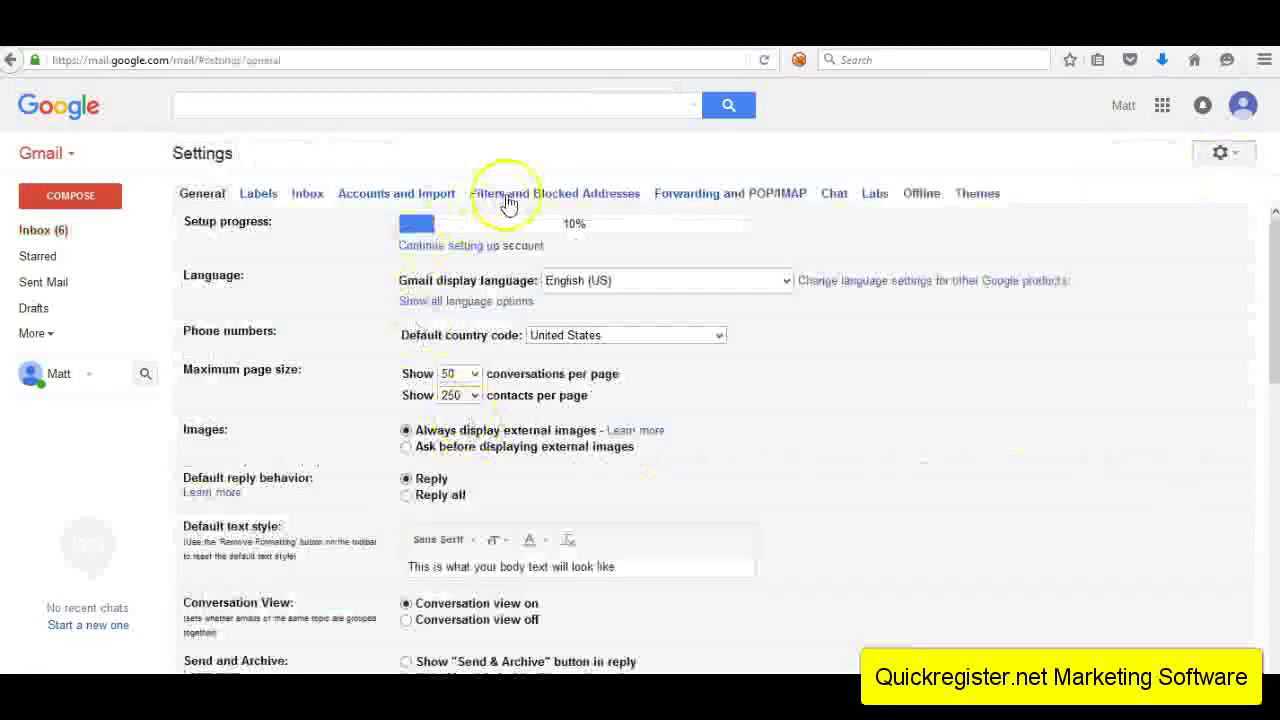
{"action": "left_click", "coordinate": [752, 193]}
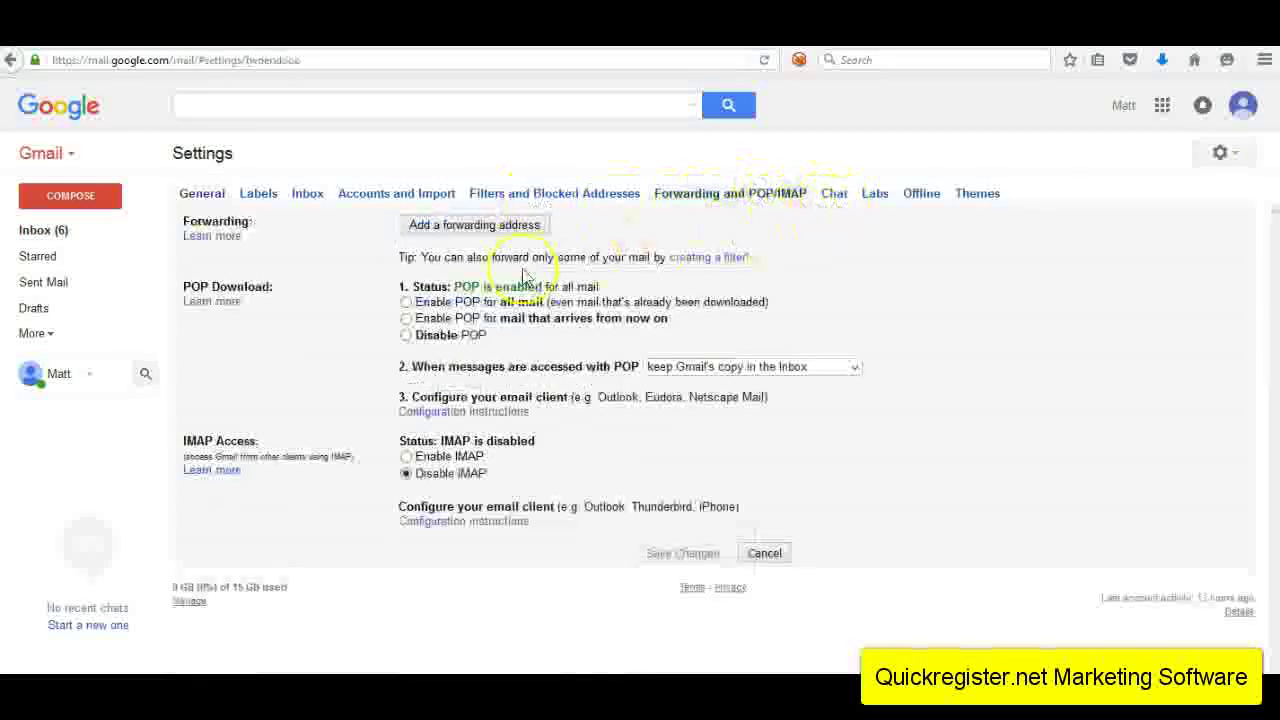
{"action": "left_click", "coordinate": [406, 303]}
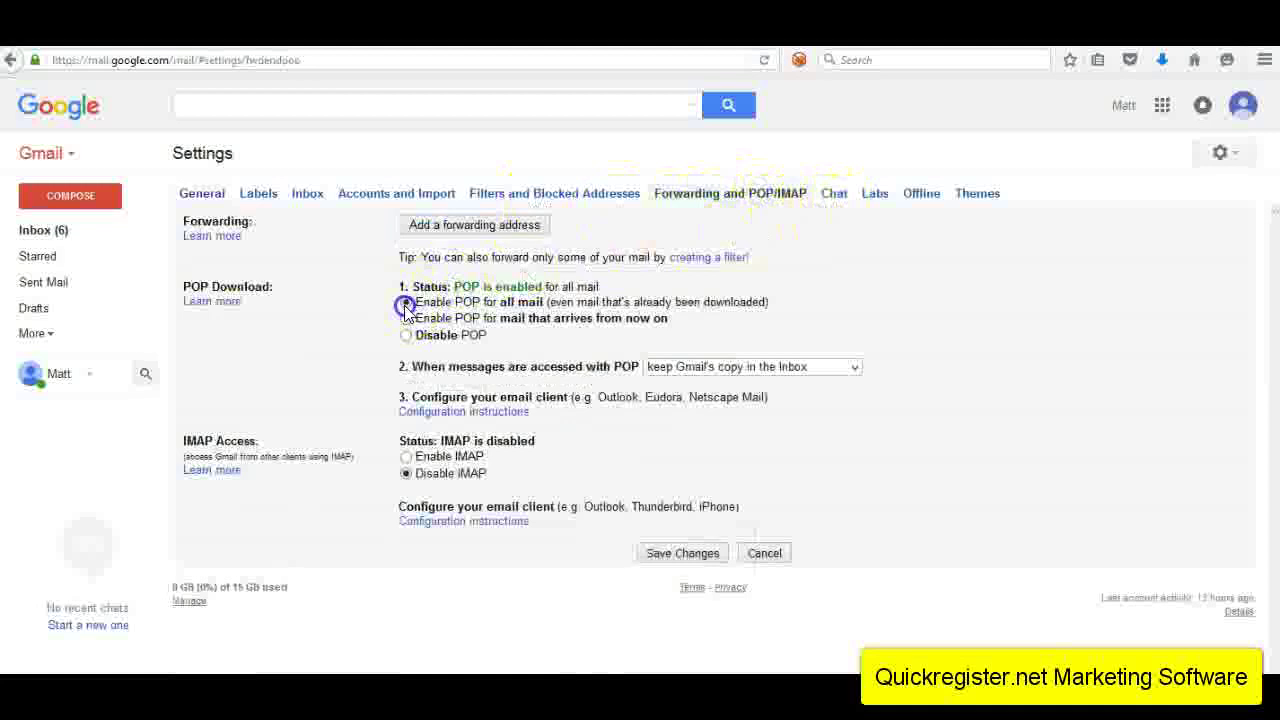
{"action": "left_click", "coordinate": [685, 554]}
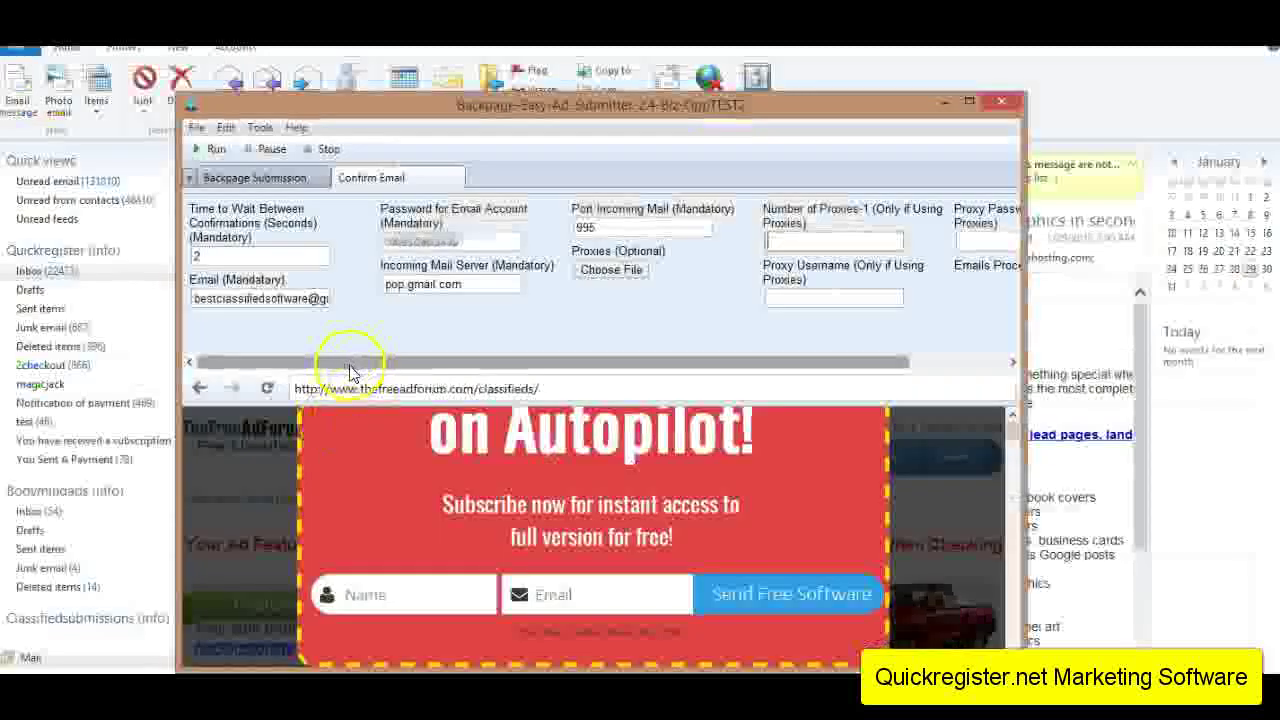
{"action": "left_click", "coordinate": [309, 366]}
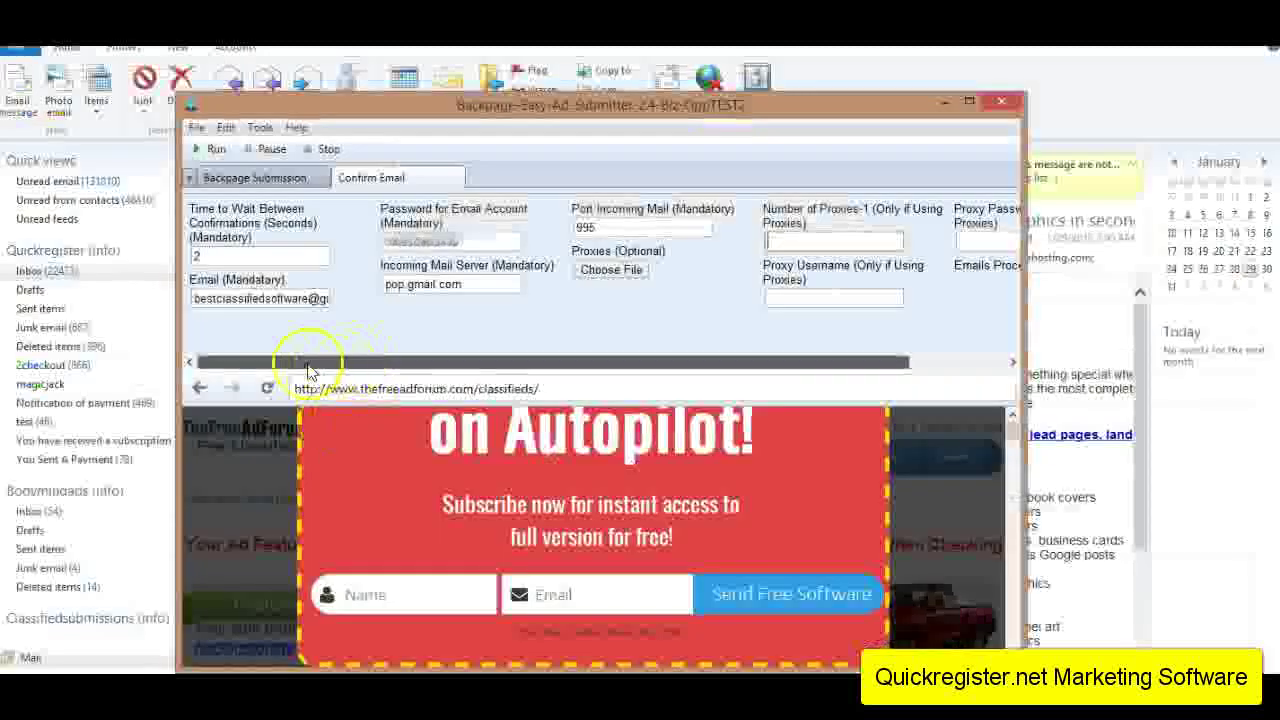
{"action": "left_click", "coordinate": [211, 256]}
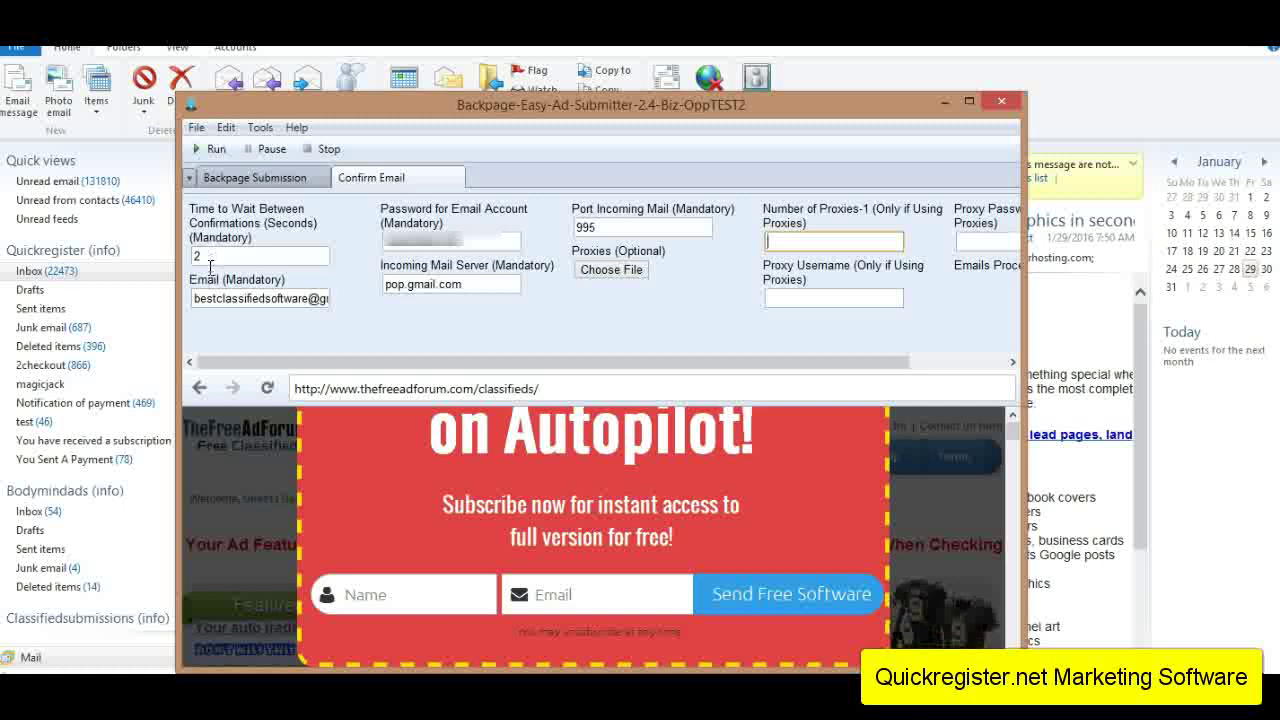
{"action": "left_click", "coordinate": [211, 299]}
{"action": "left_click", "coordinate": [205, 300]}
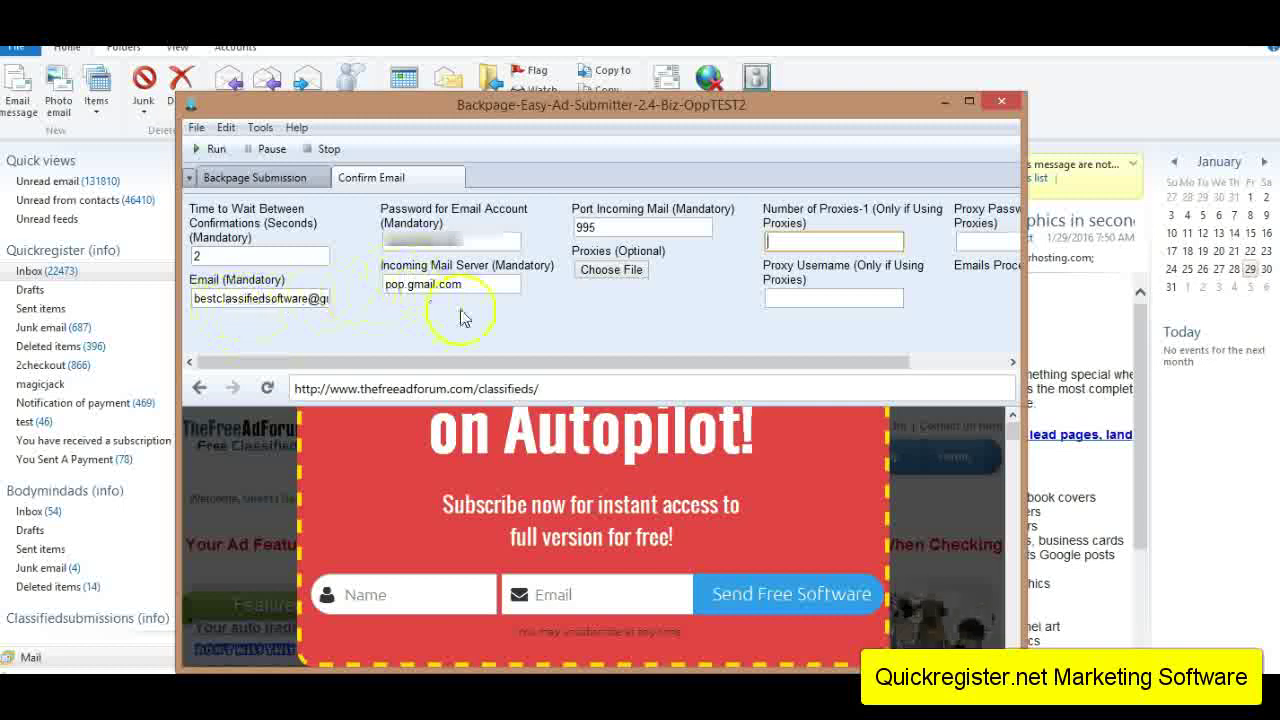
Run Confirm Email to open the ad's confirmation link from the inbox, then check the incoming mail server setting
{"action": "left_click", "coordinate": [216, 155]}
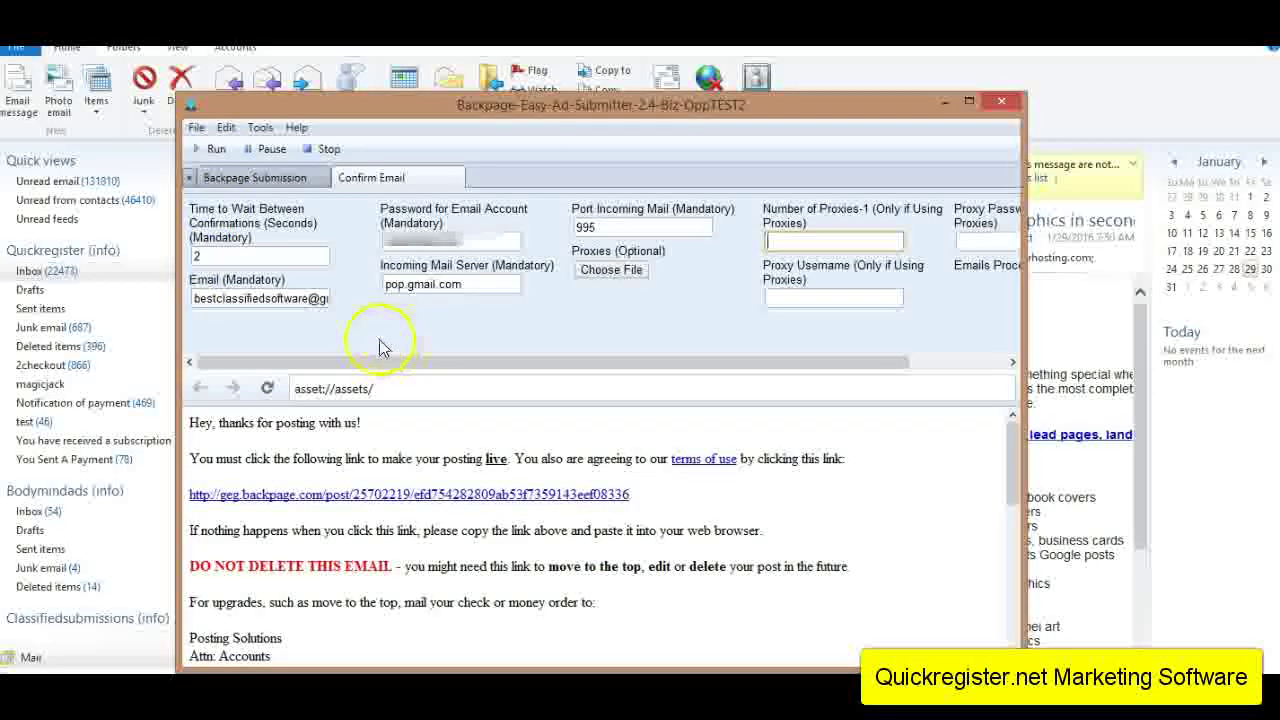
{"action": "left_click", "coordinate": [297, 497]}
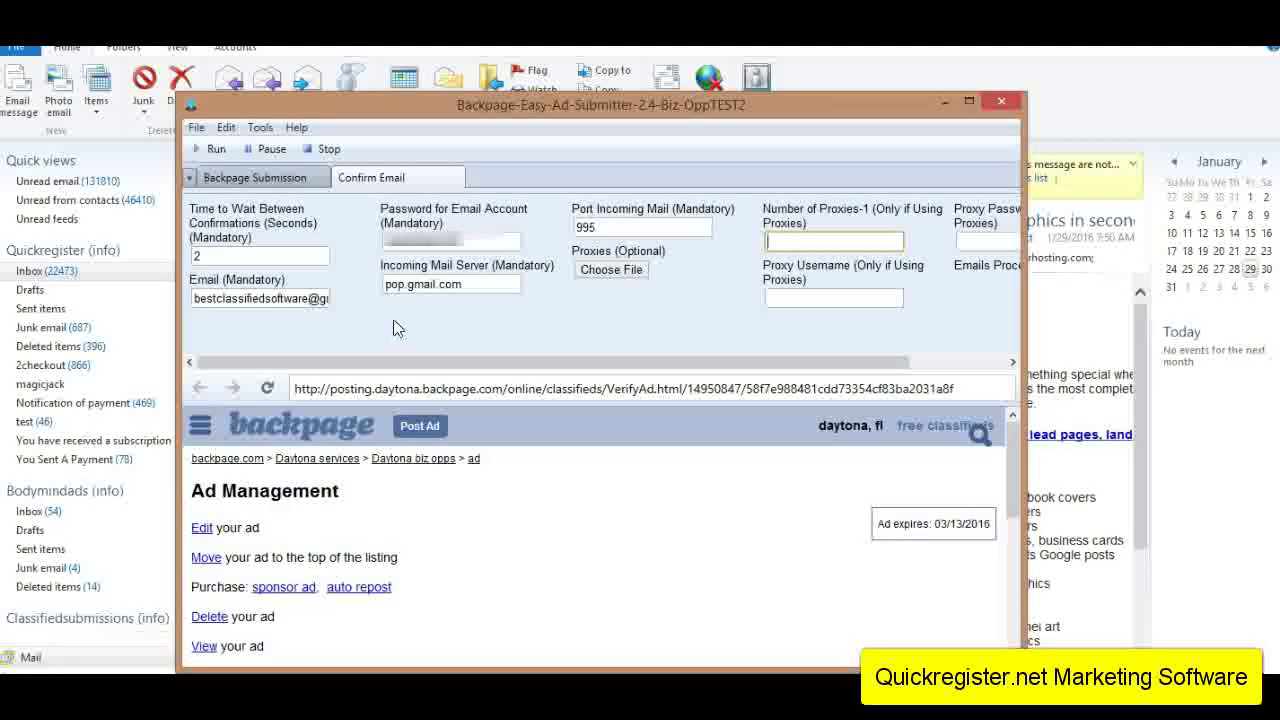
{"action": "left_click", "coordinate": [480, 283]}
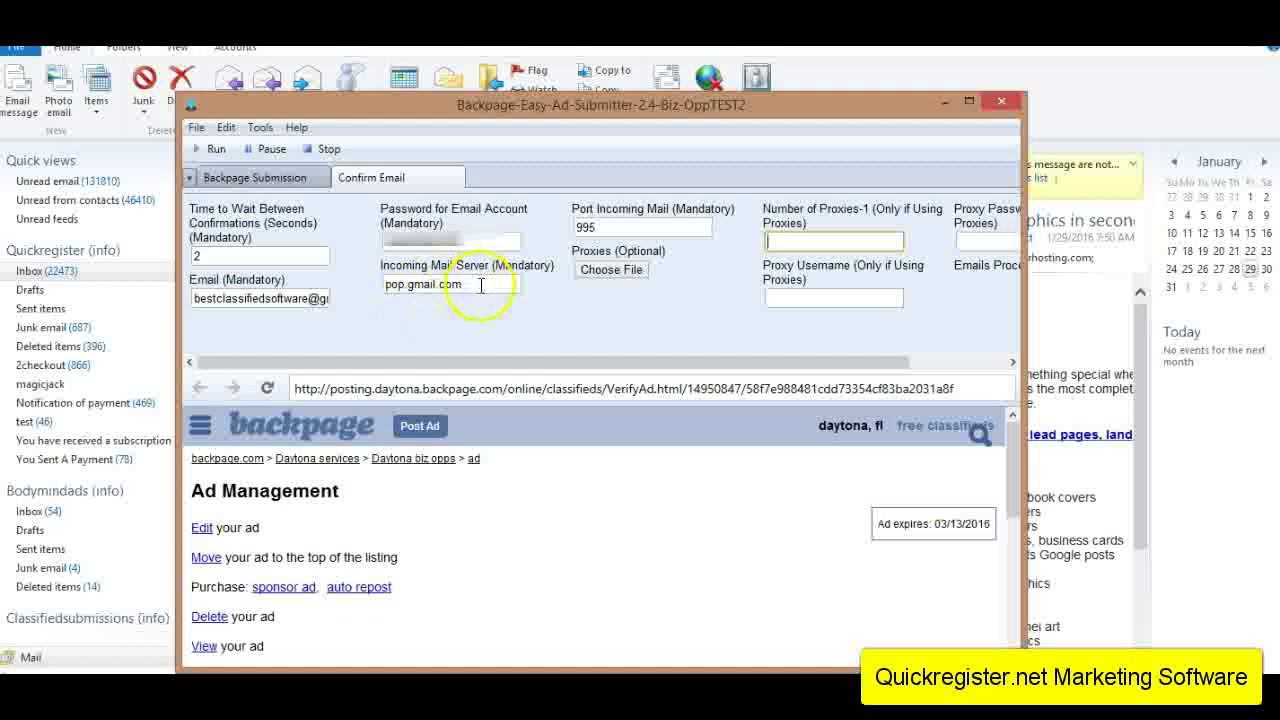